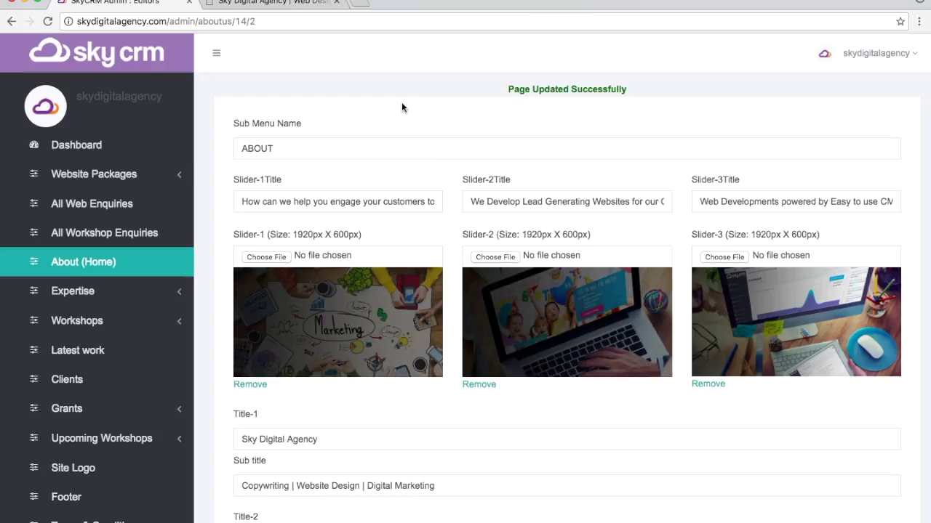
Glance at the live Sky Digital Agency homepage, then select the first slider title in About (Home)
click(283, 4)
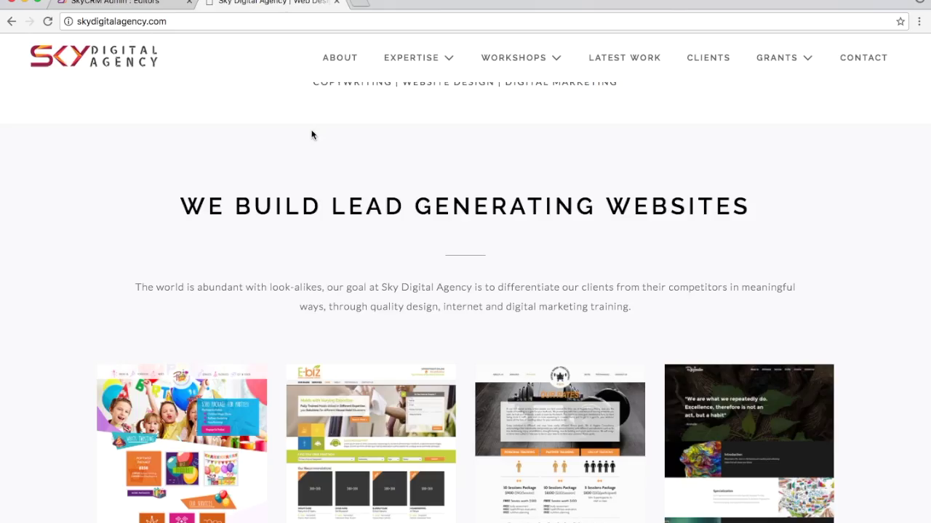
scroll(311, 134, up, 6)
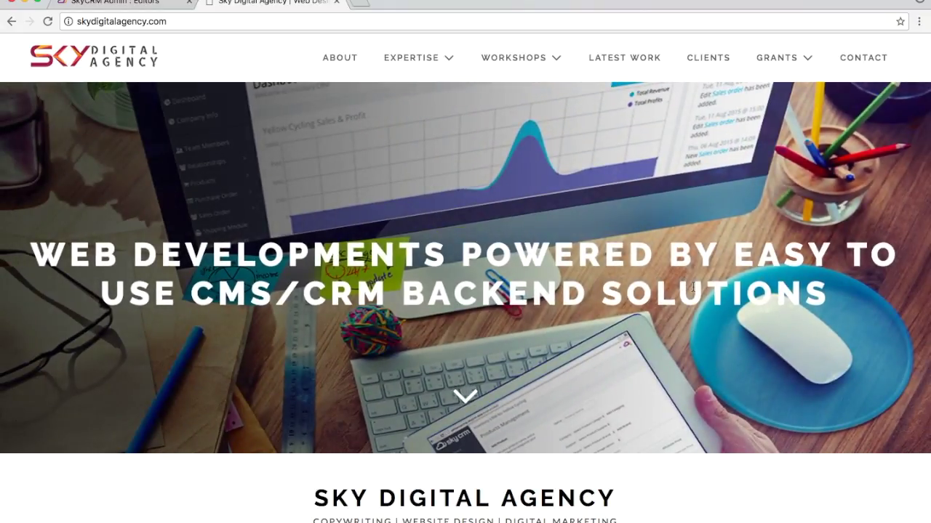
click(111, 5)
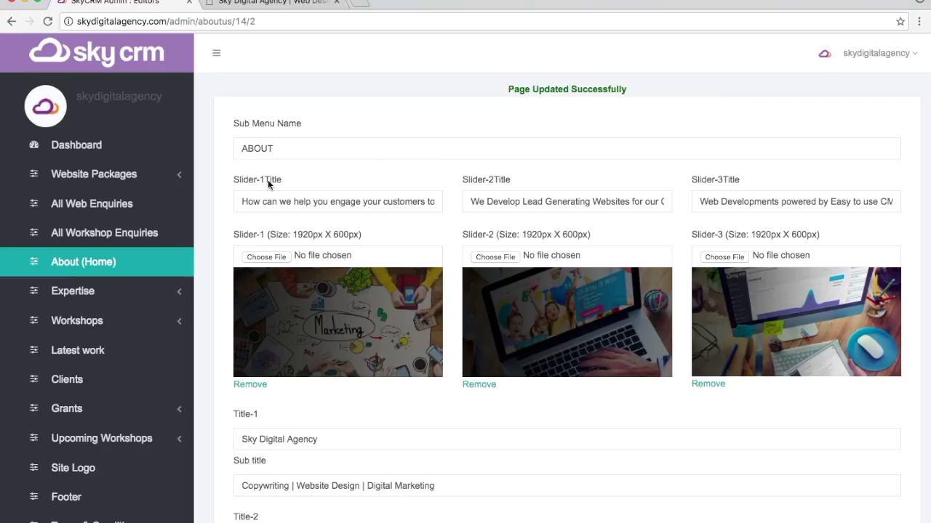
drag(240, 201, 431, 214)
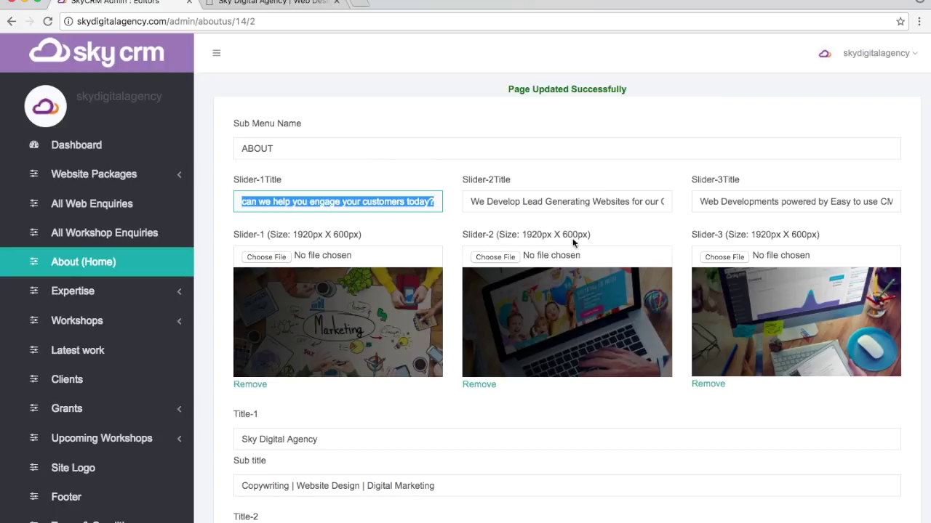
Inspect the homepage Button Name, Button Link and Title-3 fields in the About (Home) form
scroll(392, 341, down, 5)
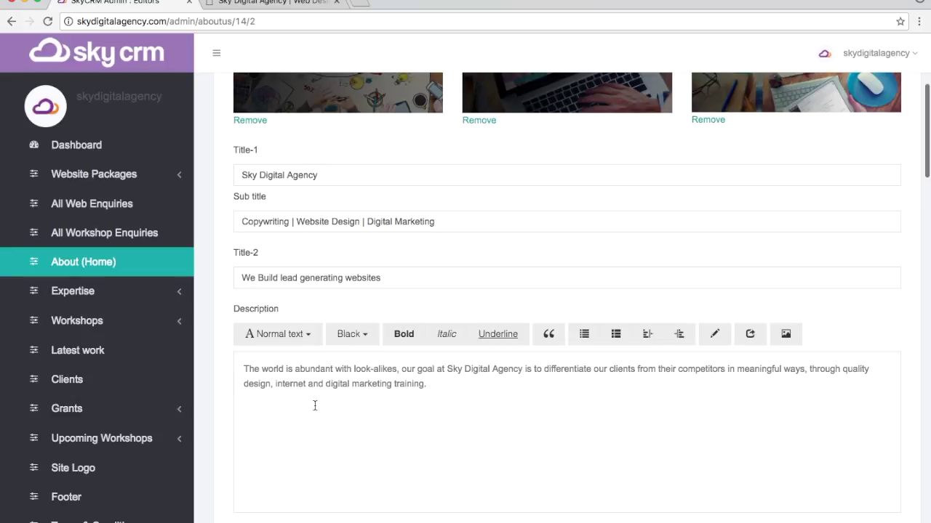
scroll(314, 405, down, 6)
scroll(315, 405, down, 7)
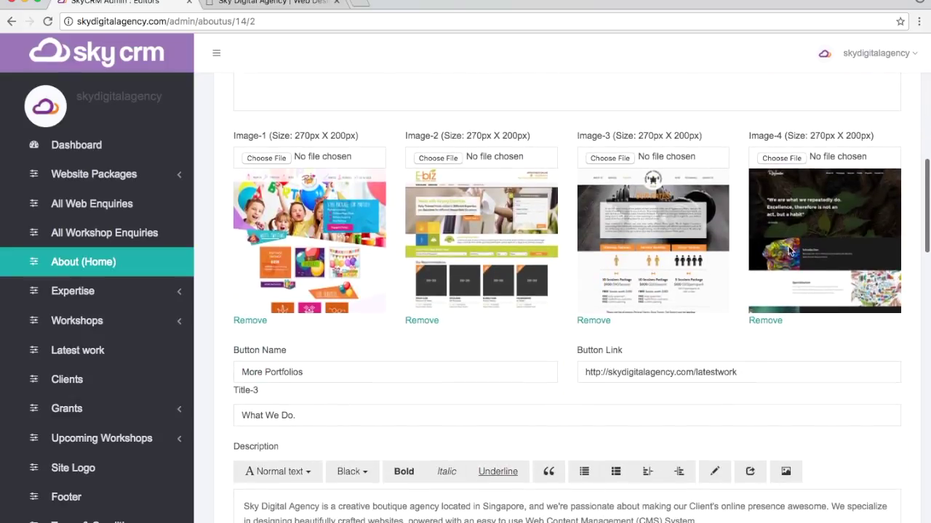
click(324, 373)
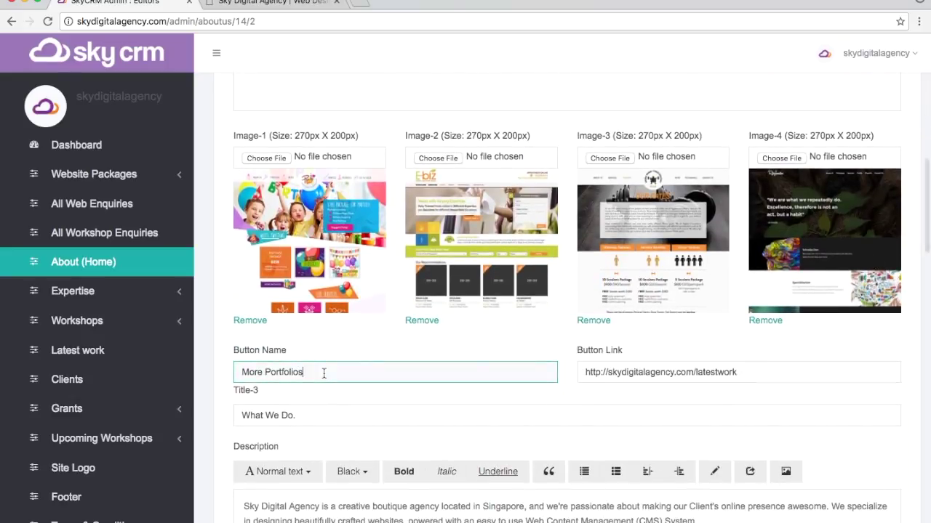
click(639, 374)
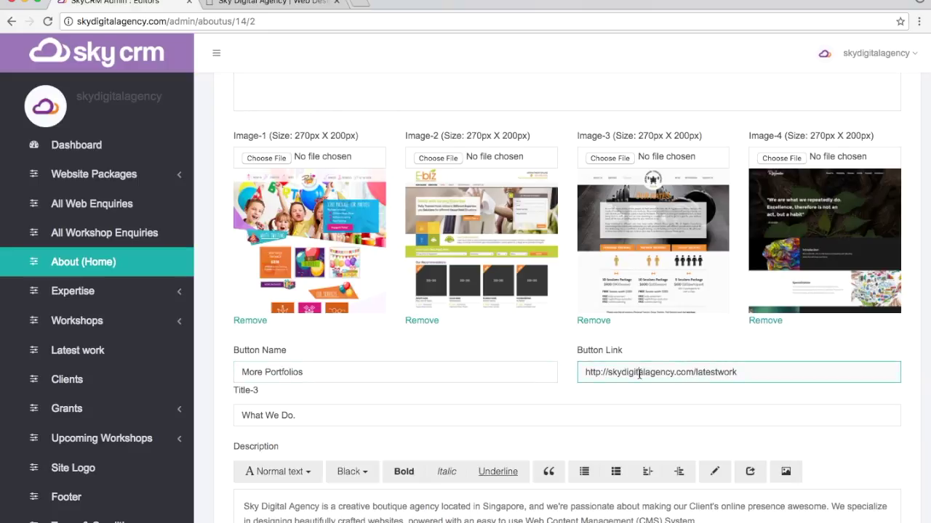
click(318, 417)
scroll(318, 418, down, 10)
scroll(318, 418, down, 15)
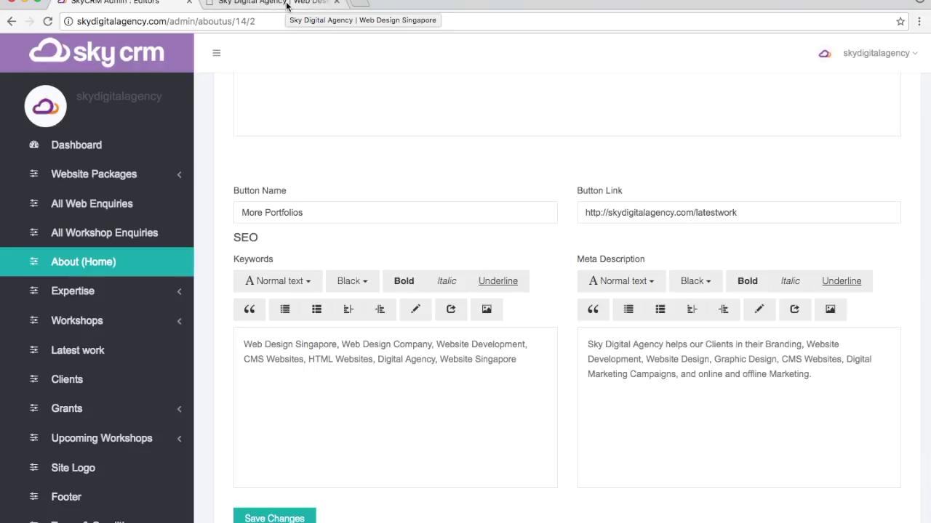
scroll(310, 169, up, 5)
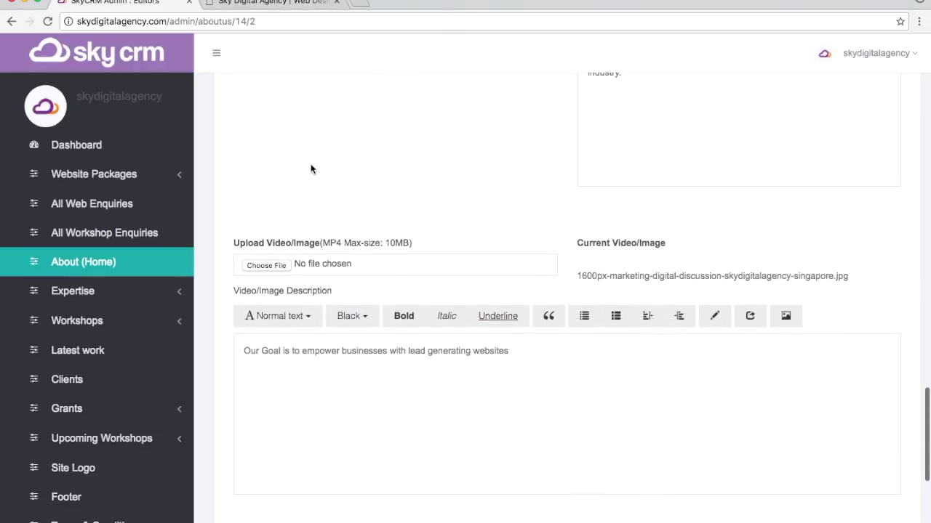
scroll(311, 169, up, 15)
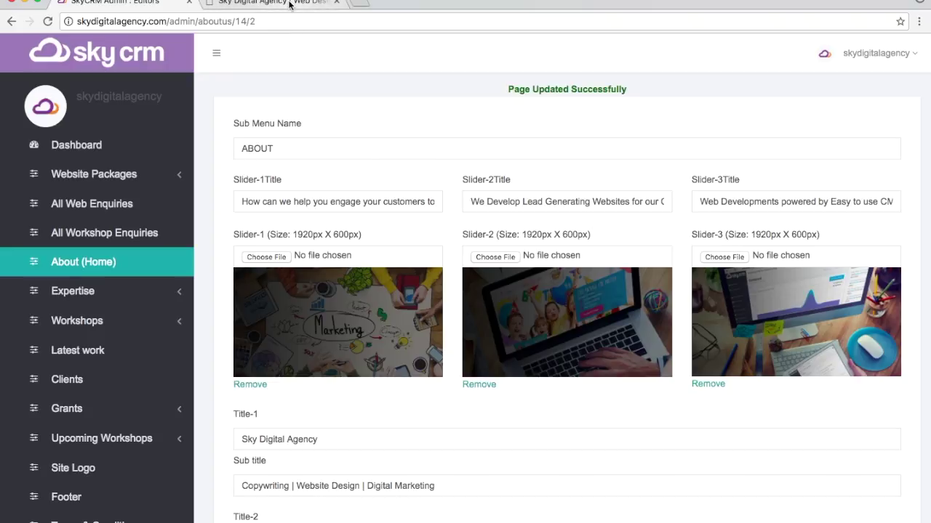
Find the MORE PORTFOLIOS button on the live homepage and open the contactus page in a new tab
click(289, 5)
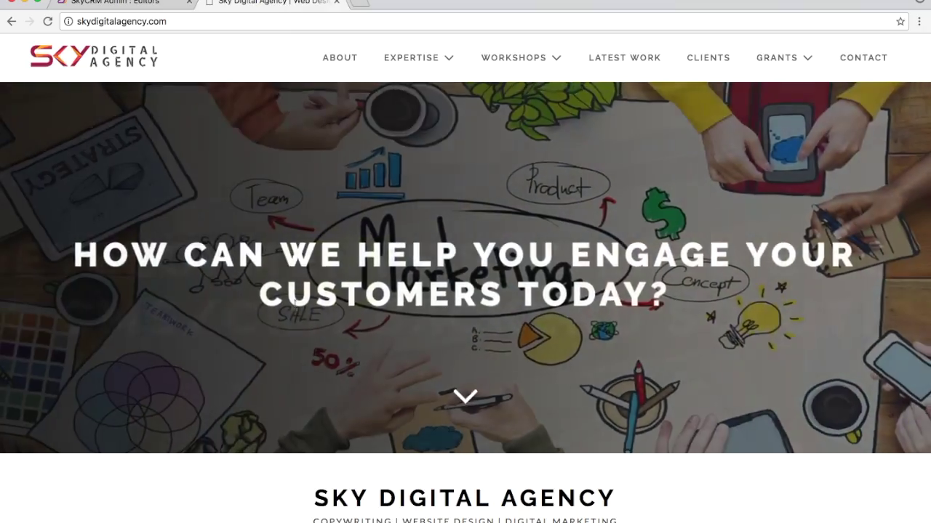
scroll(312, 389, down, 15)
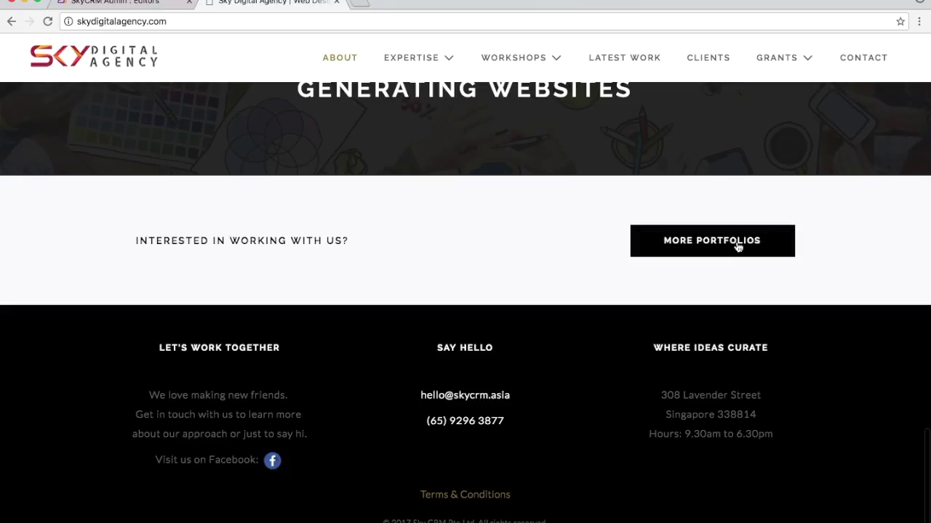
super+click(860, 64)
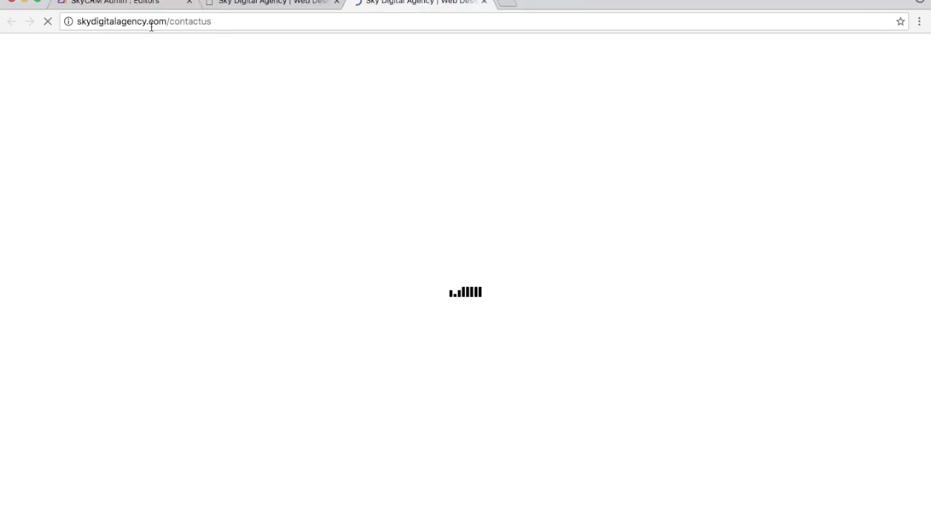
click(283, 5)
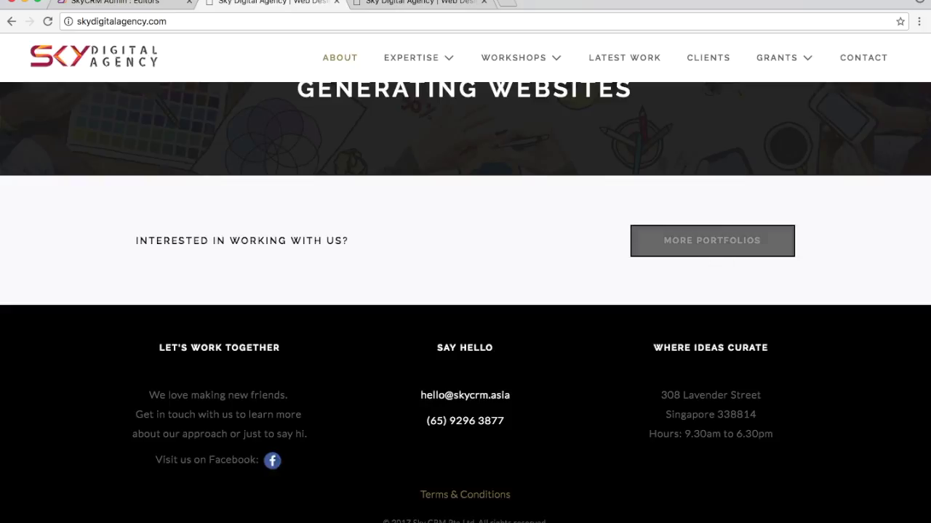
click(104, 6)
Rename the button from More Portfolios to GET IN TOUCH, paste the contactus link, and save
scroll(538, 306, down, 10)
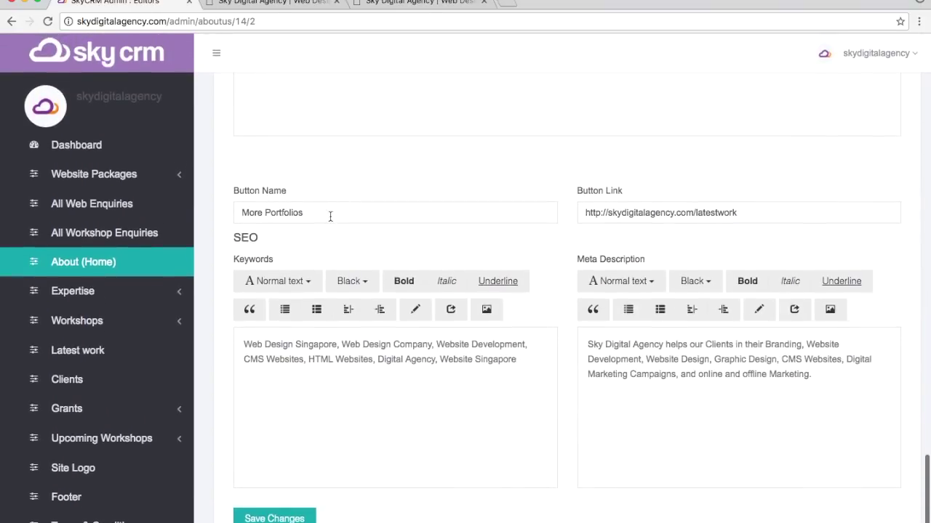
drag(330, 214, 170, 208)
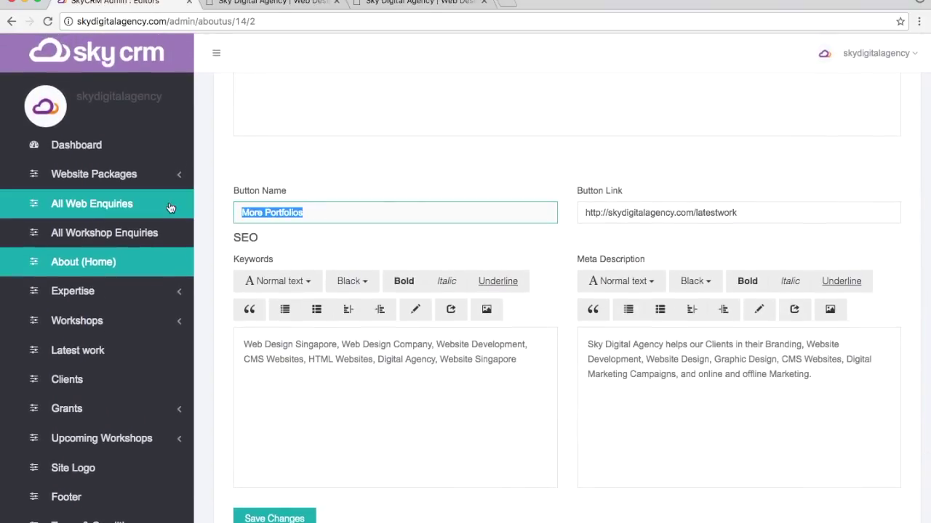
text(GET IN TOUCH)
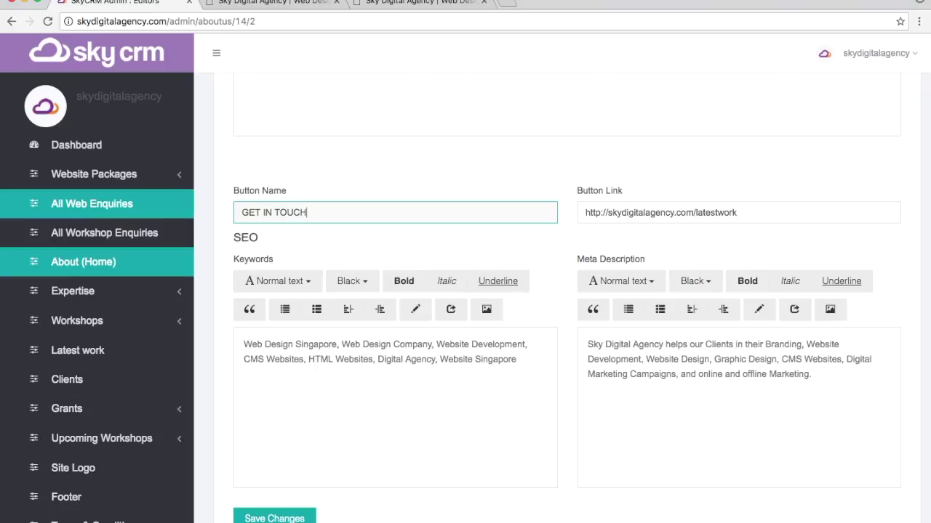
key(Tab)
key(super+v)
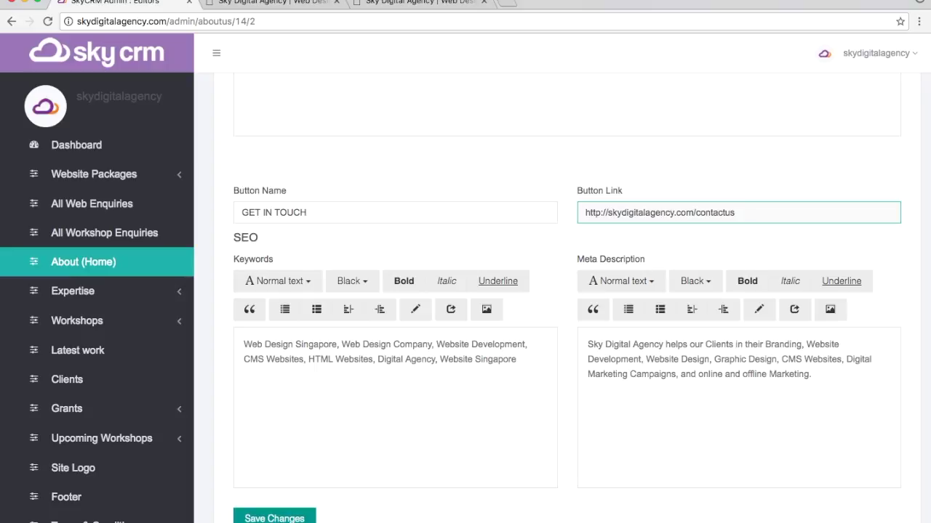
click(276, 518)
click(271, 4)
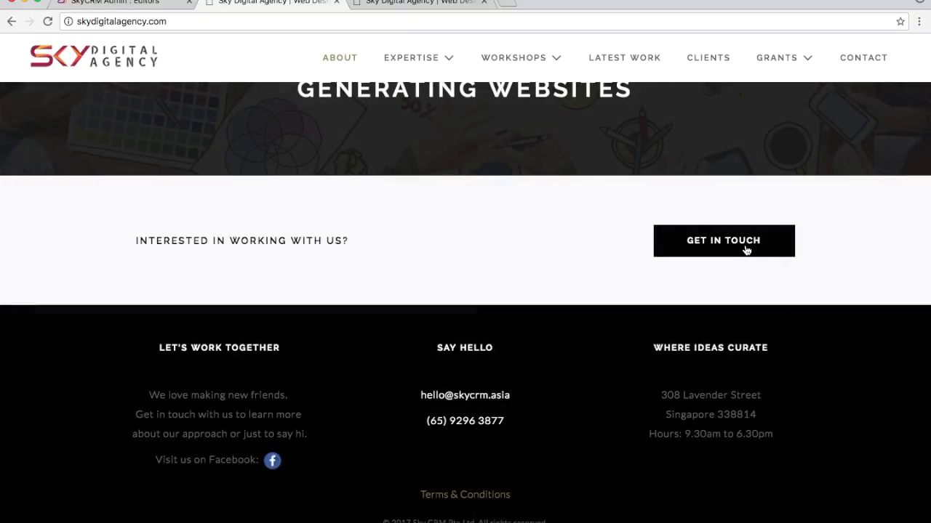
Check the GET IN TOUCH button on the live homepage, then go back to the admin About page
scroll(546, 220, up, 10)
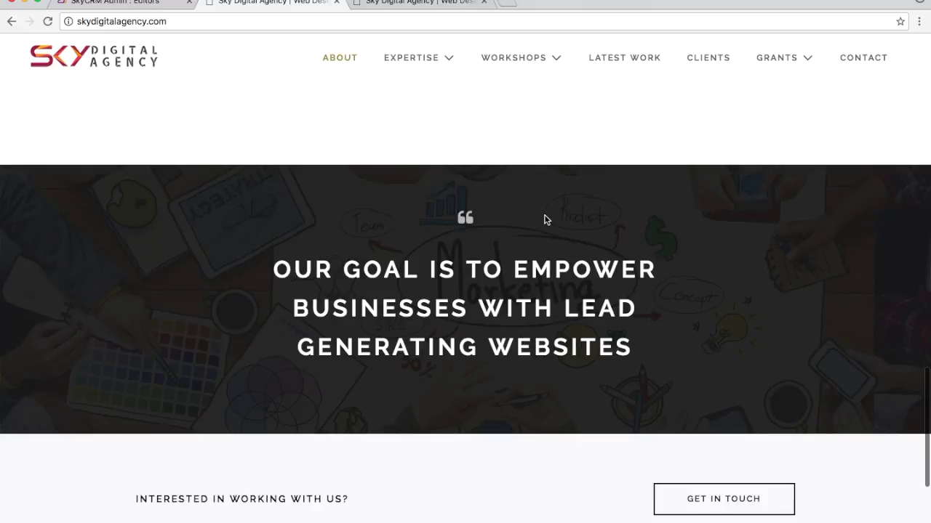
scroll(547, 221, up, 1)
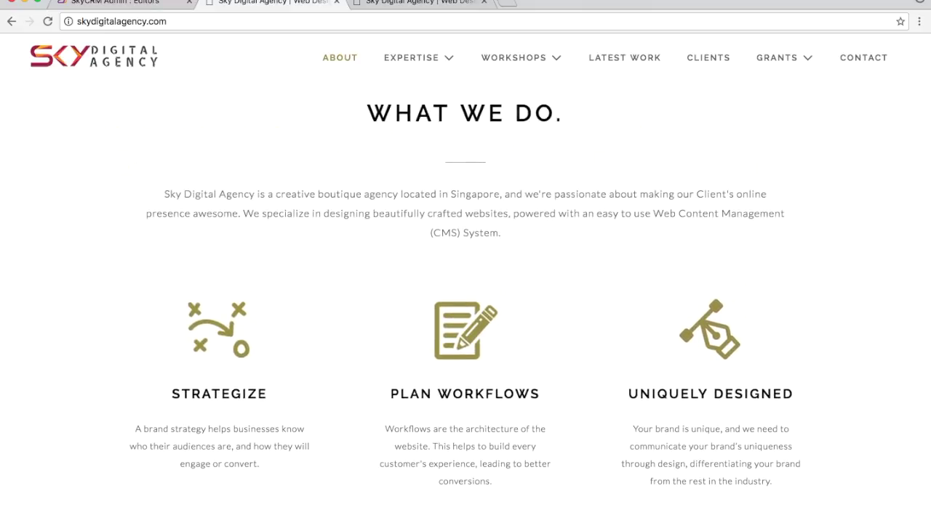
click(133, 5)
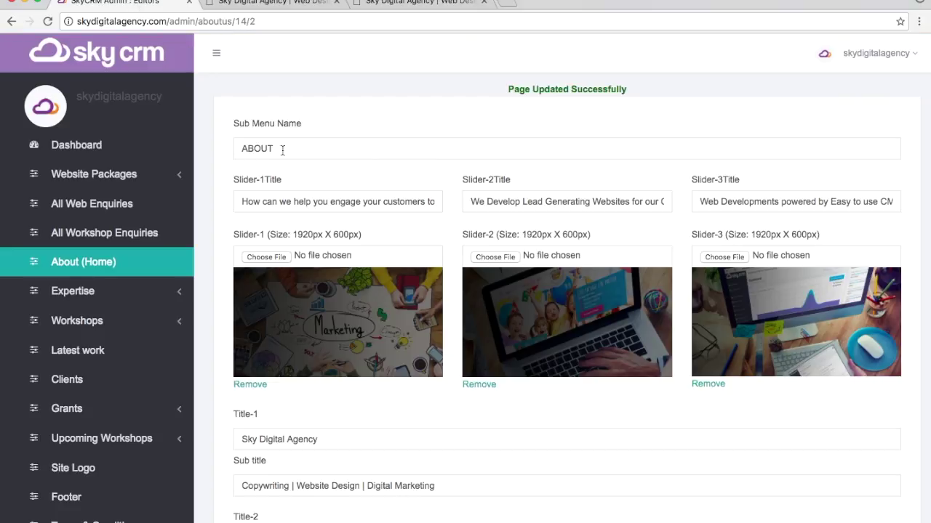
Browse the Clients page's Our Valued Clients settings and client logo grid, then open Site Logo
click(94, 375)
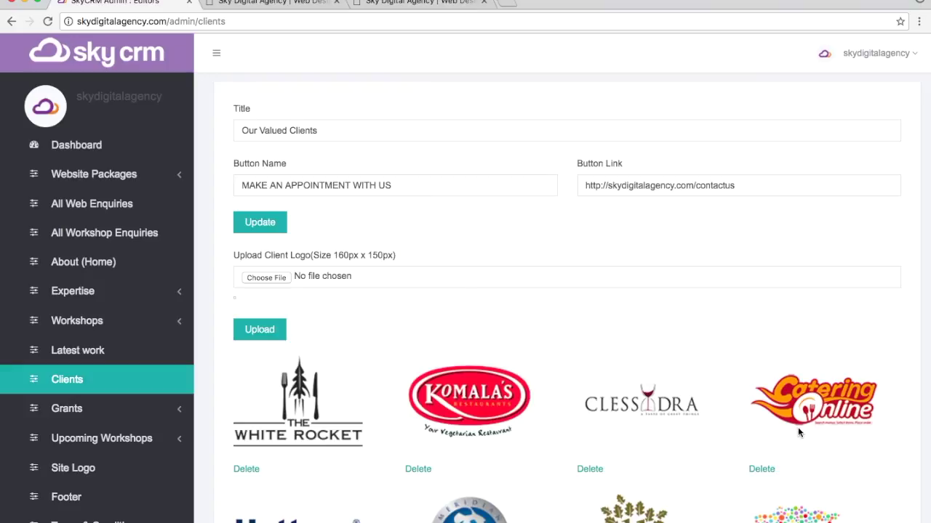
scroll(798, 427, down, 5)
scroll(798, 432, up, 5)
scroll(522, 451, down, 15)
scroll(523, 446, up, 15)
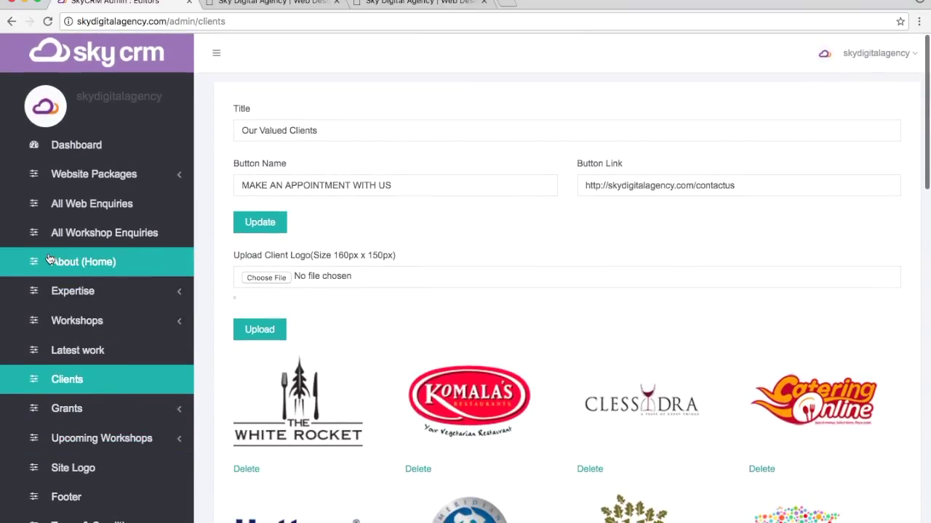
click(107, 471)
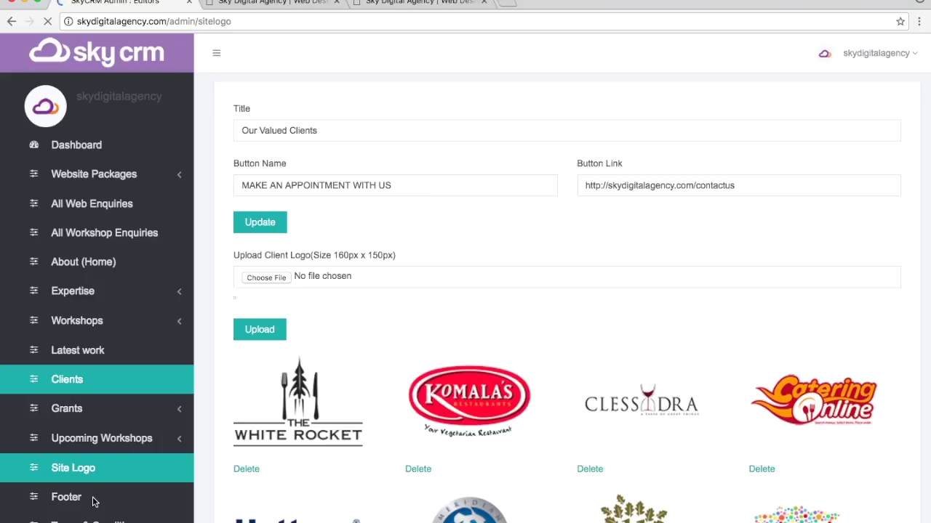
Scroll the live Clients page down to MAKE AN APPOINTMENT WITH US, then return to the admin
click(268, 4)
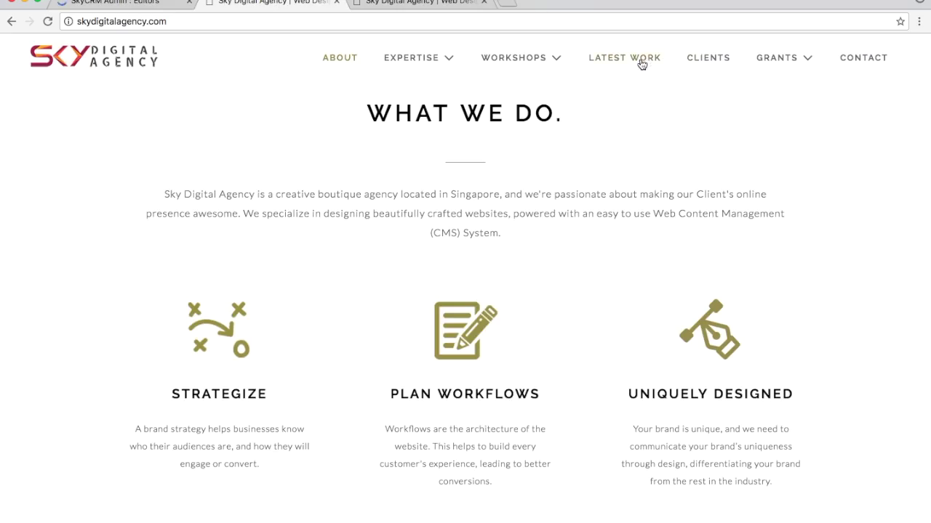
click(719, 71)
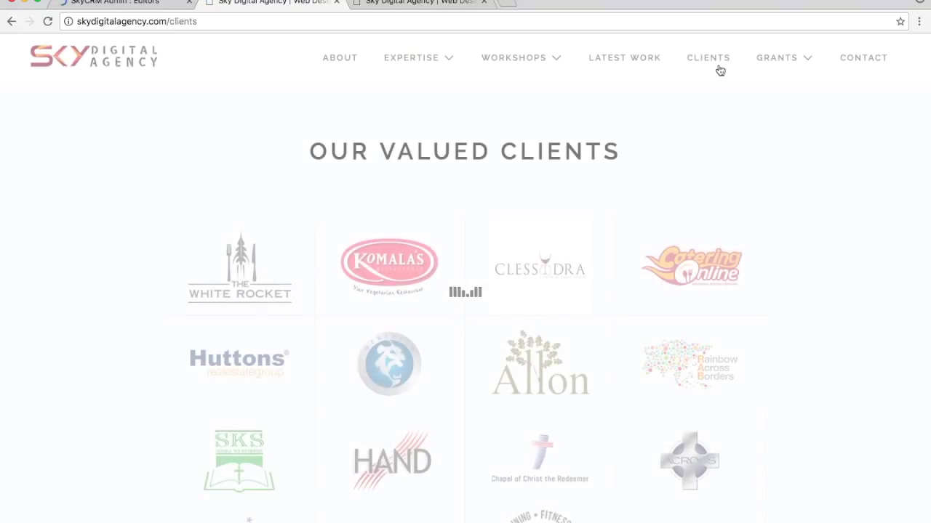
scroll(597, 429, down, 5)
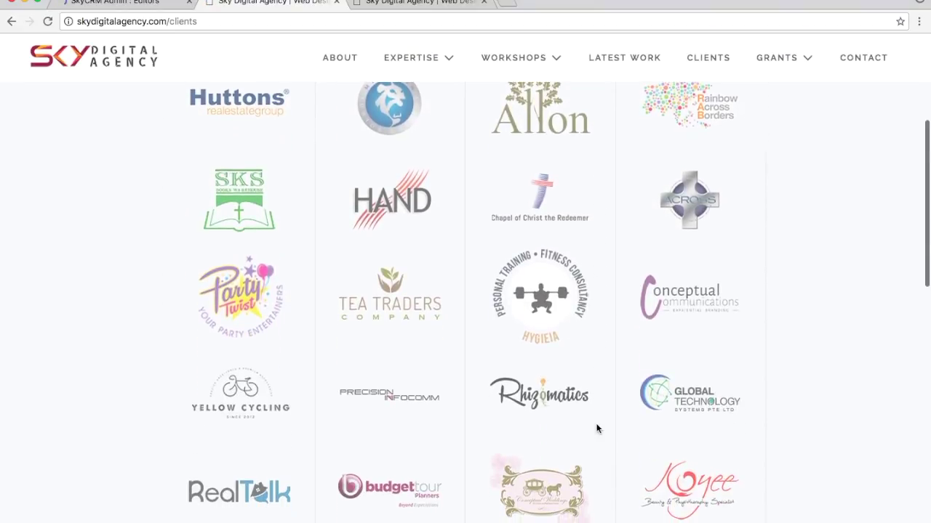
scroll(596, 428, down, 5)
scroll(596, 429, down, 5)
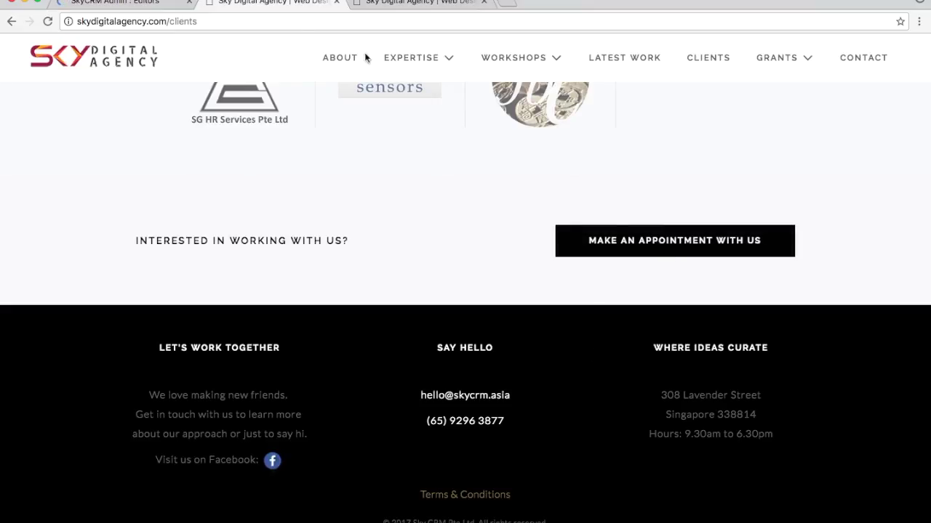
click(122, 4)
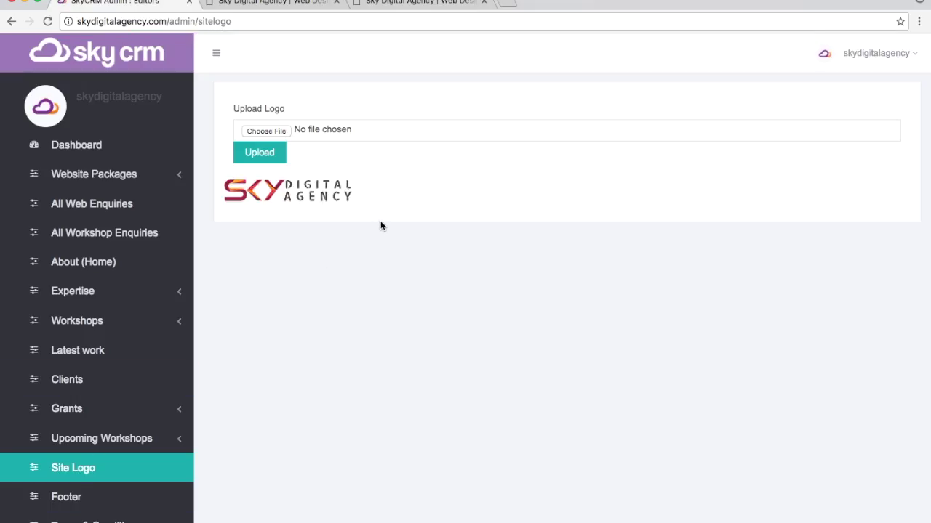
Compare the admin Clients button name MAKE AN APPOINTMENT WITH US against the live page, then open Footer
click(98, 507)
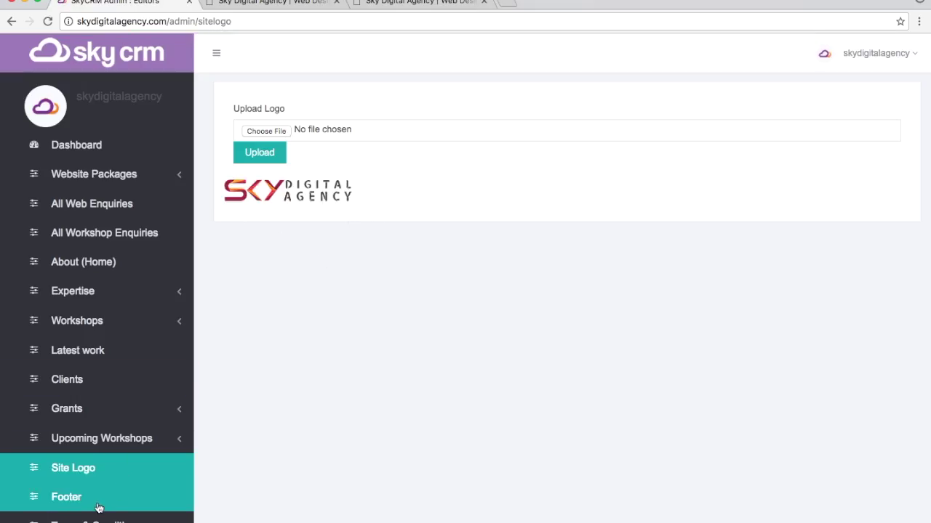
click(84, 381)
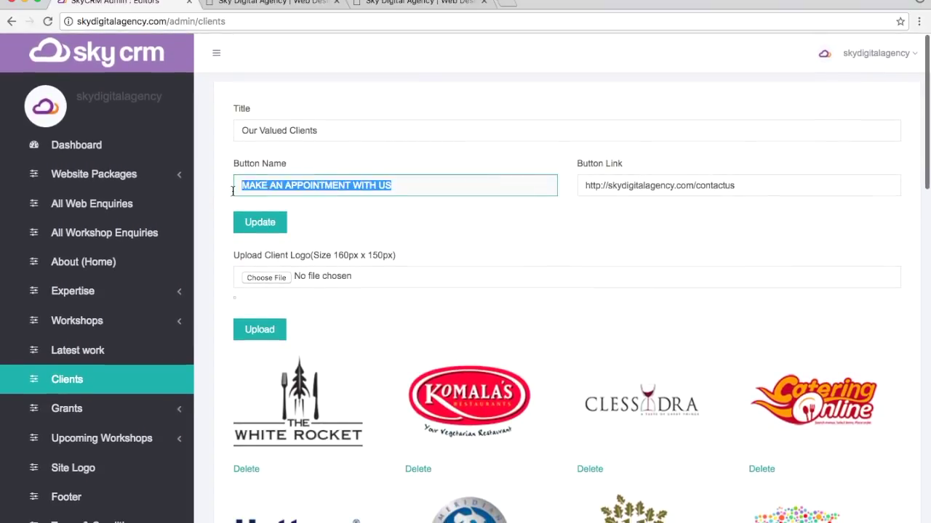
click(705, 214)
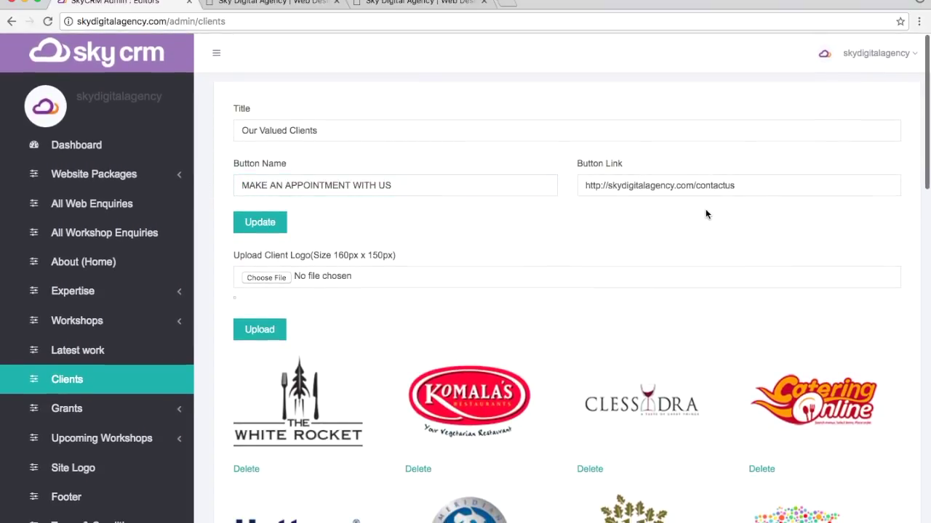
click(282, 3)
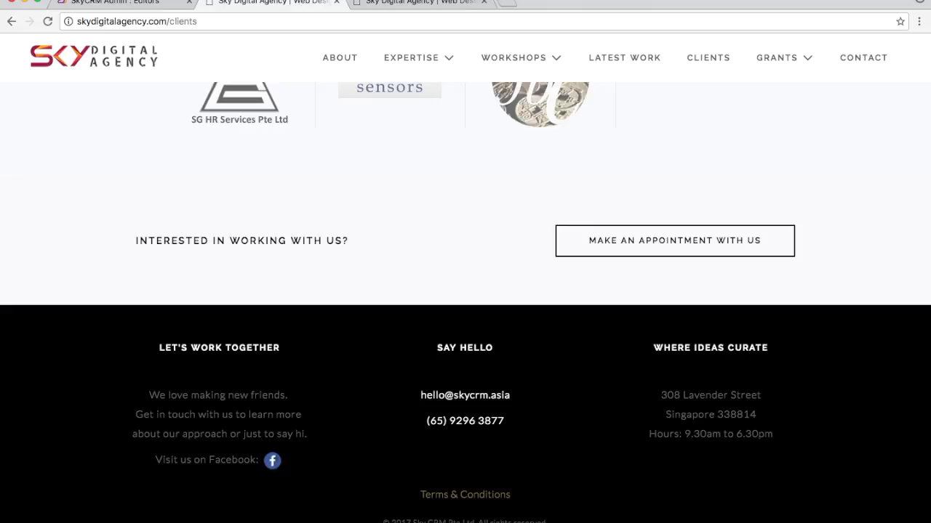
click(138, 3)
click(66, 497)
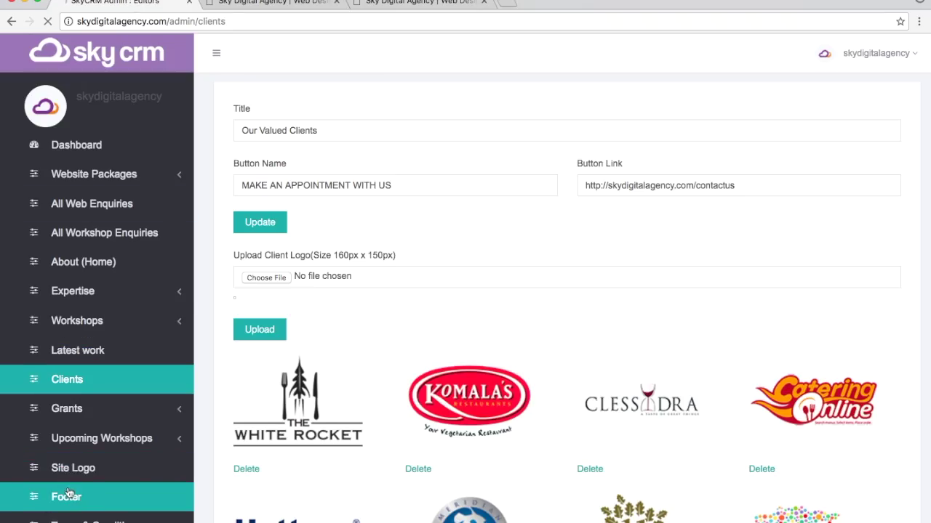